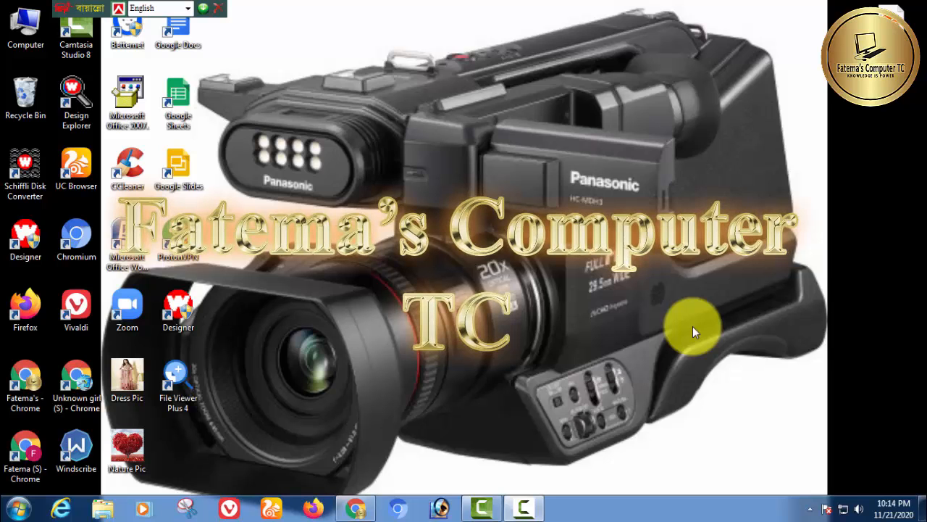
Open the Camtasia project and resize the clip bin panel beside the preview
left_click(484, 511)
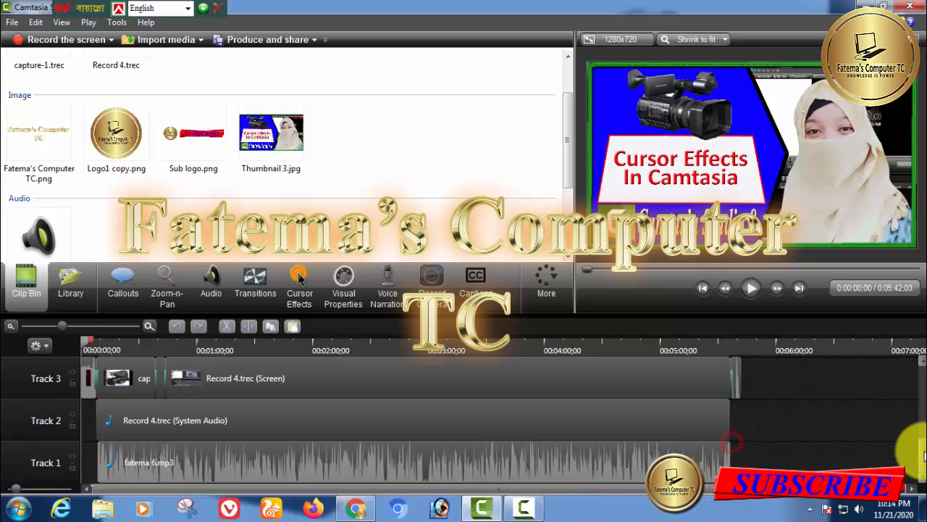
mouse_move(923, 454)
left_mouse_down()
mouse_move(924, 387)
mouse_move(924, 467)
left_mouse_up()
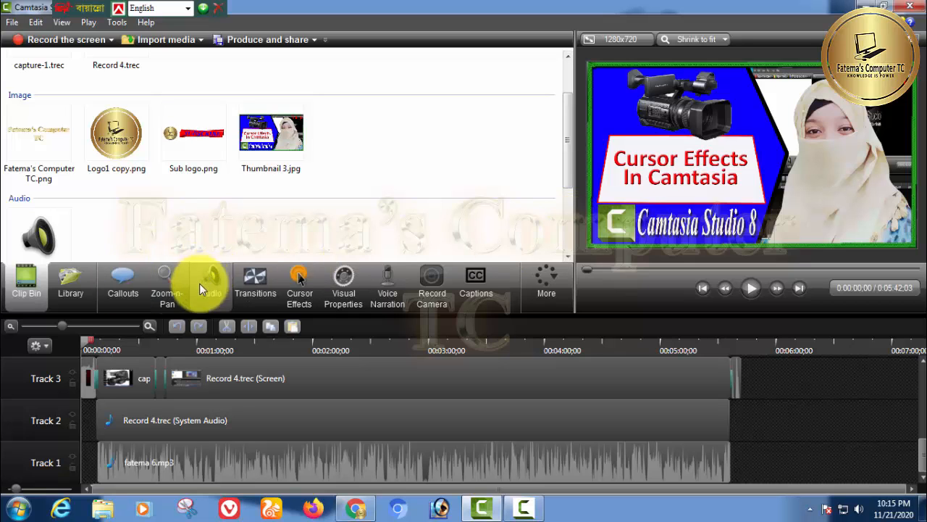
left_click_drag(571, 197, 328, 212)
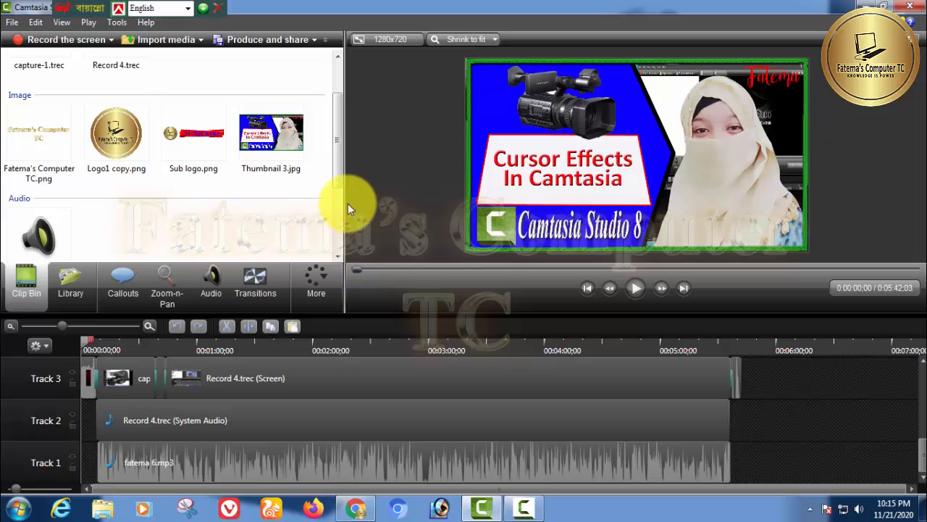
left_click_drag(348, 204, 532, 201)
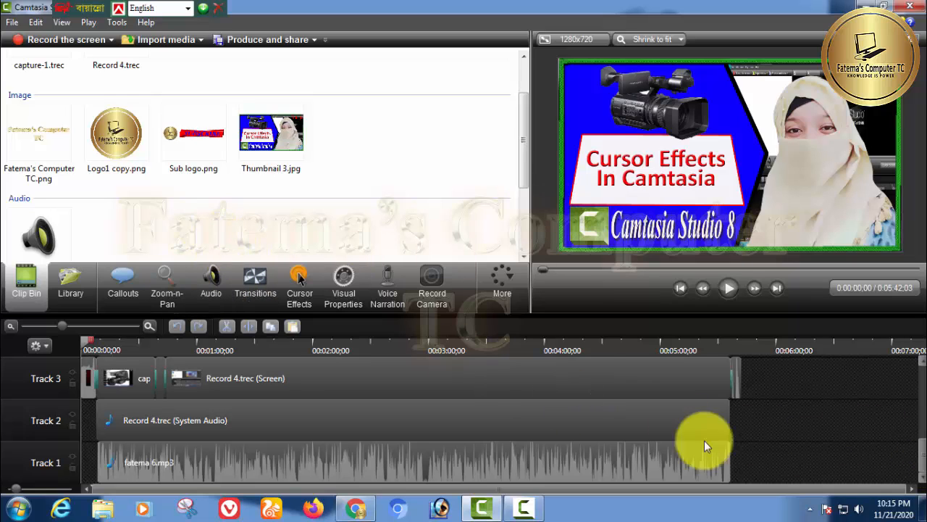
With Zoom-n-Pan, add a zoom-in on the upper-left cursor effects area of Record 4.trec at about 0:01:51:24
left_click(163, 291)
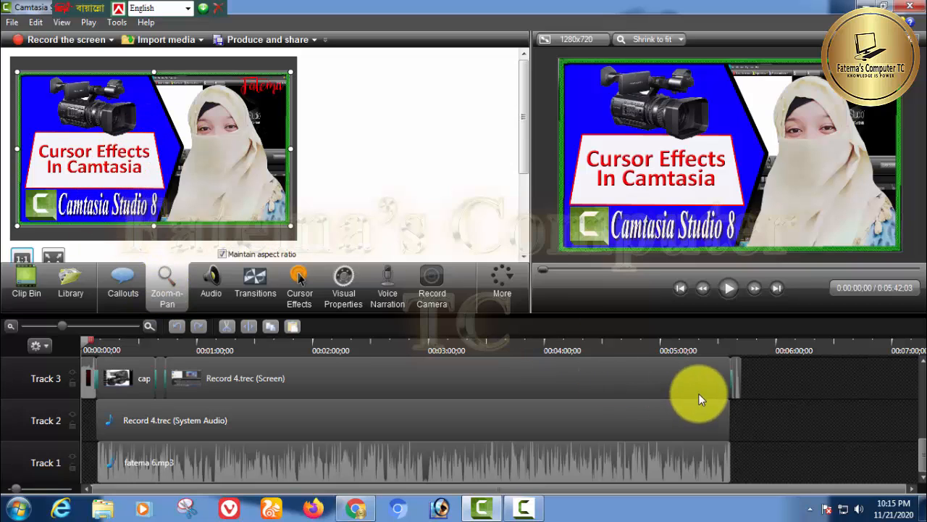
left_click(762, 409)
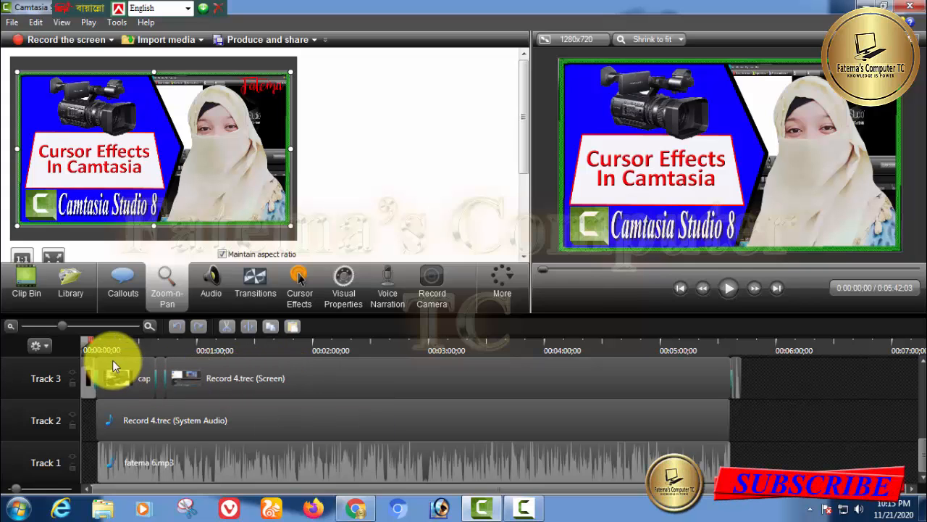
left_click_drag(84, 340, 326, 397)
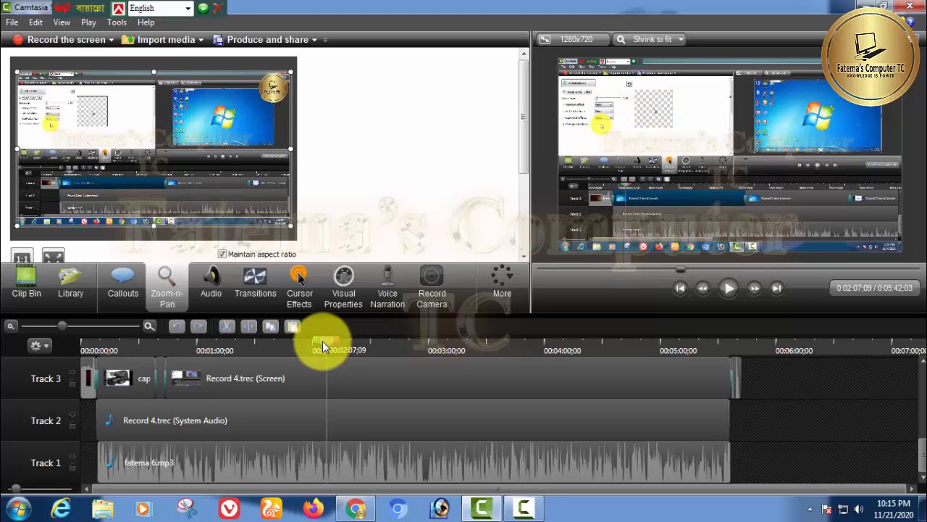
left_click_drag(322, 344, 298, 345)
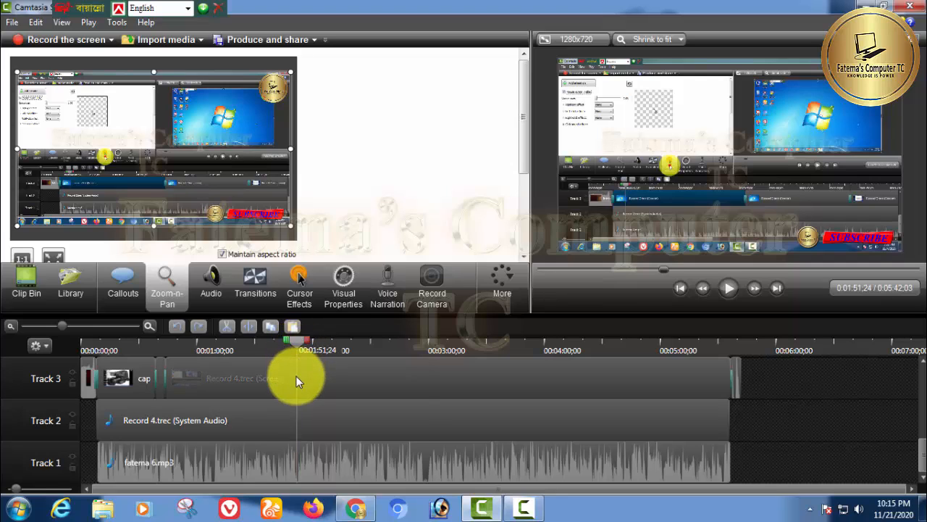
left_click(296, 377)
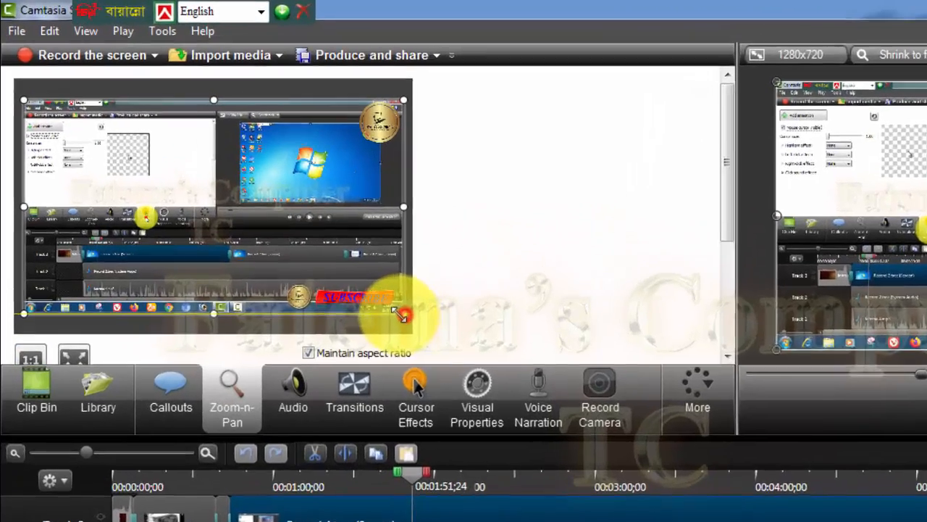
left_click_drag(292, 226, 197, 167)
left_click_drag(365, 312, 310, 286)
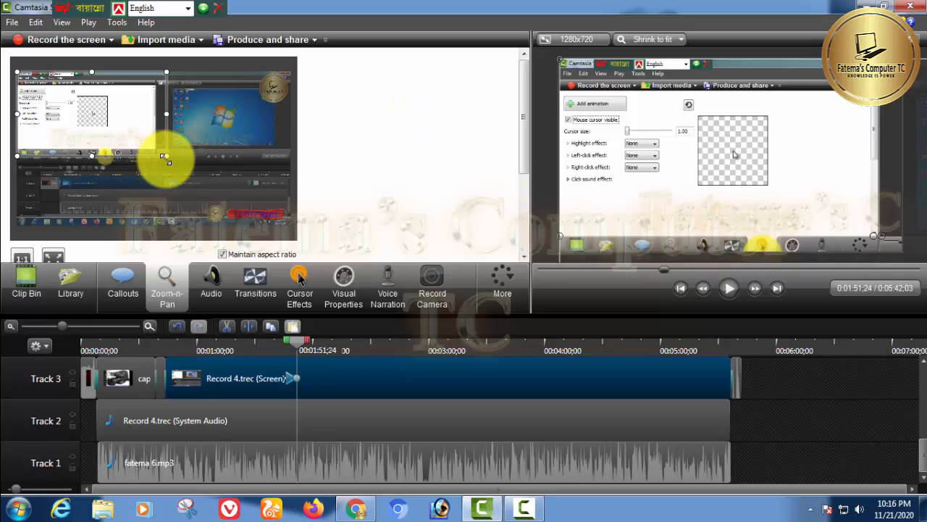
mouse_move(165, 158)
left_mouse_down()
mouse_move(270, 231)
mouse_move(165, 169)
mouse_move(164, 158)
left_mouse_up()
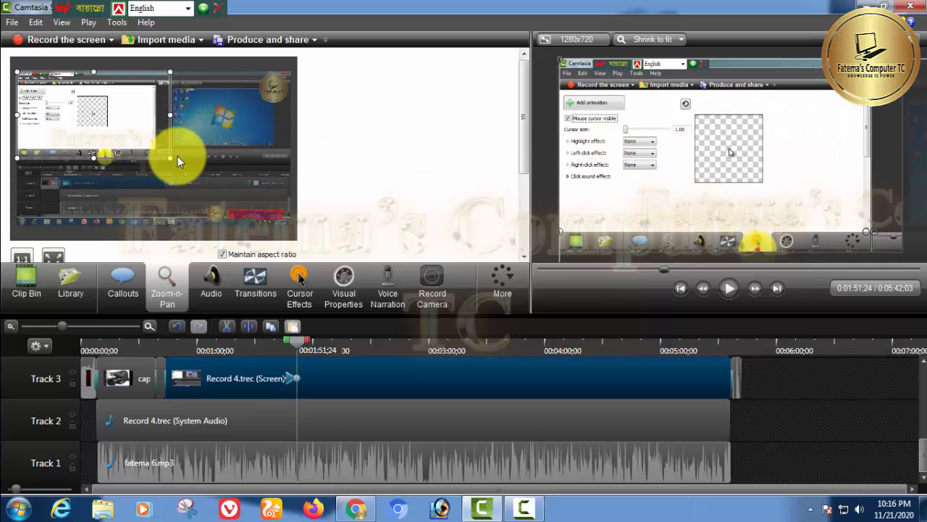
left_click_drag(170, 157, 168, 156)
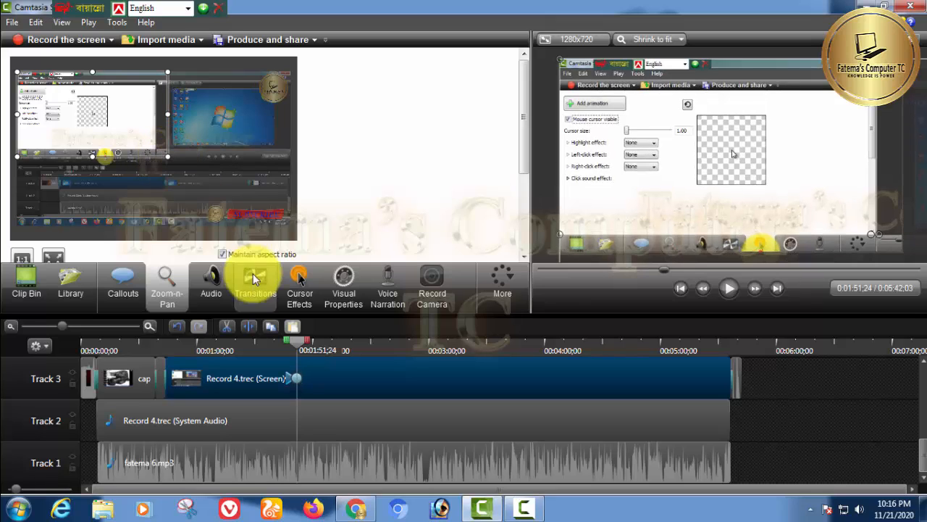
Preview the zoom animation by playing the timeline from about 0:01:46:07
left_click(785, 425)
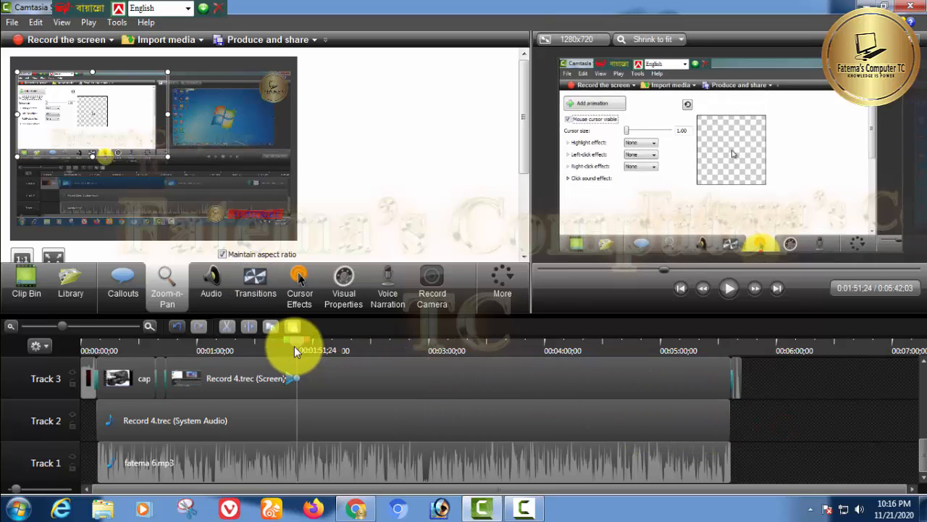
left_click_drag(296, 345, 292, 346)
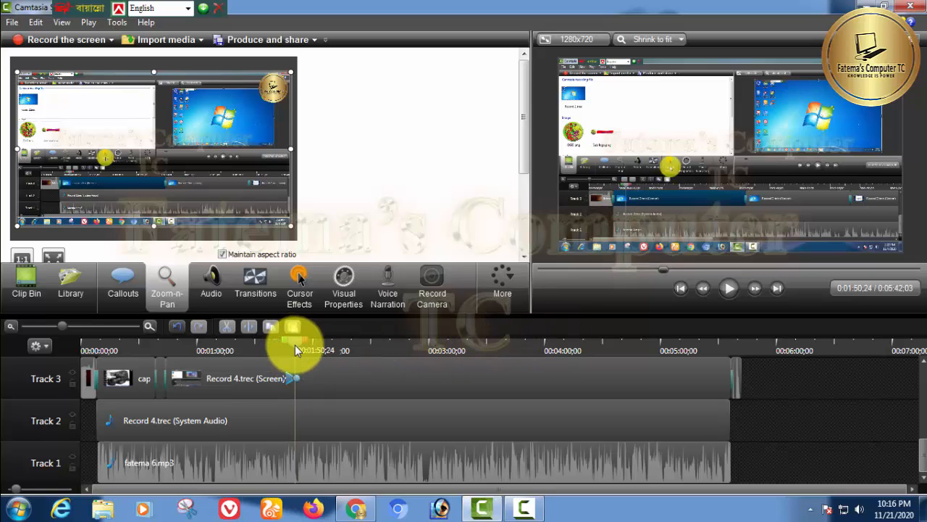
left_click_drag(295, 345, 286, 344)
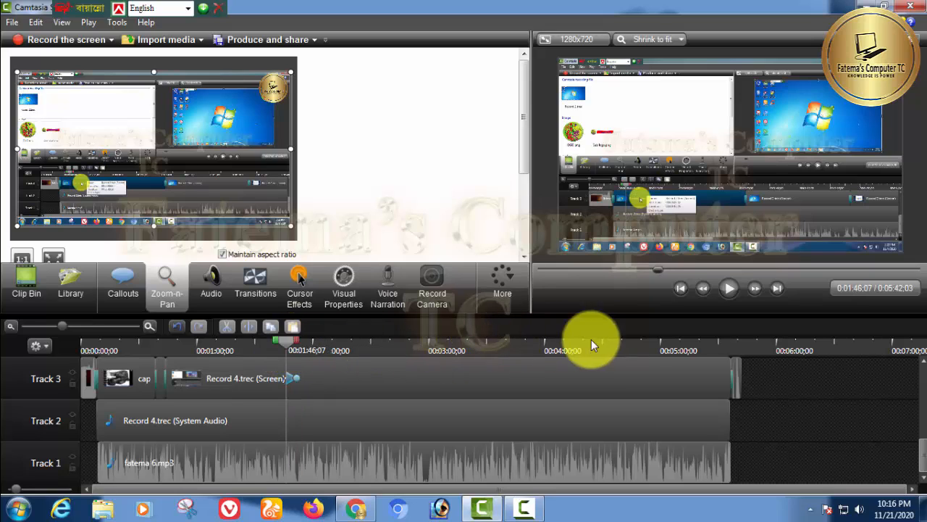
left_click(730, 294)
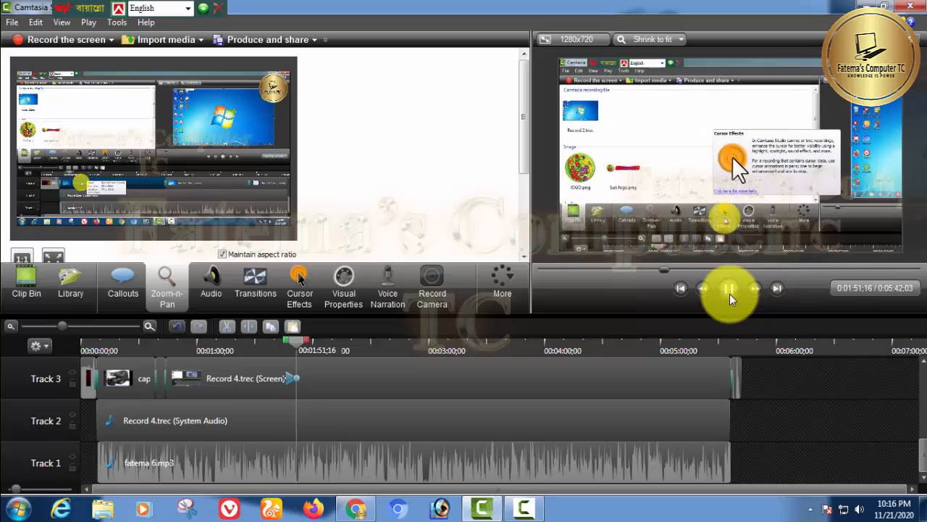
left_click(730, 293)
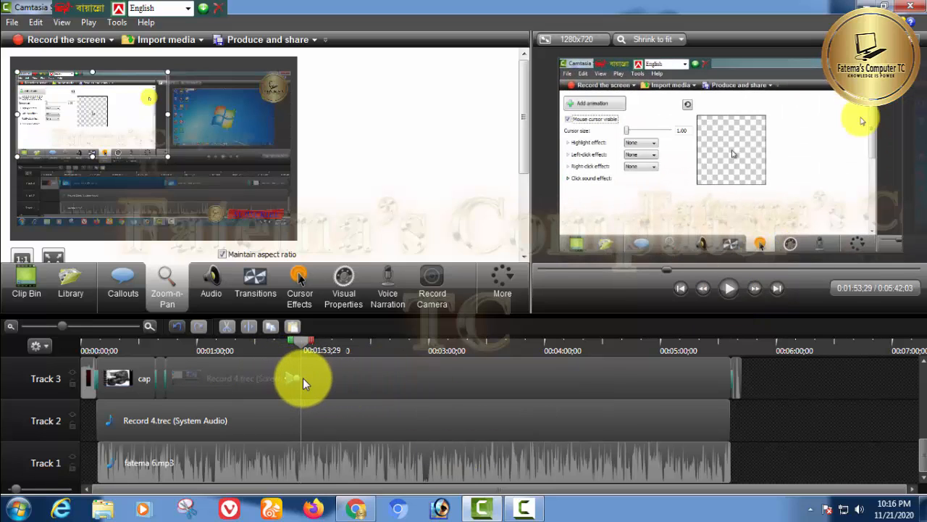
Add a zoom-out back to the full frame on Record 4.trec at about 0:02:15:02
left_click(303, 346)
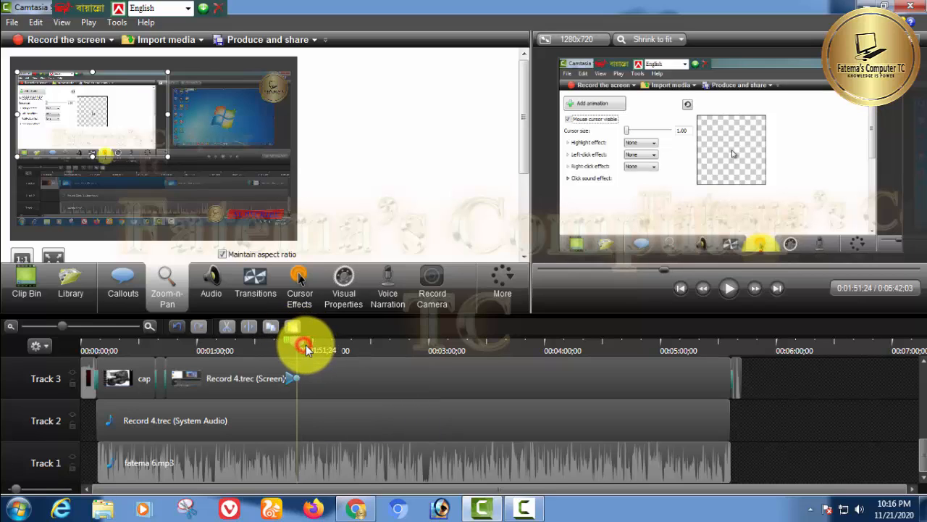
left_click_drag(306, 348, 341, 362)
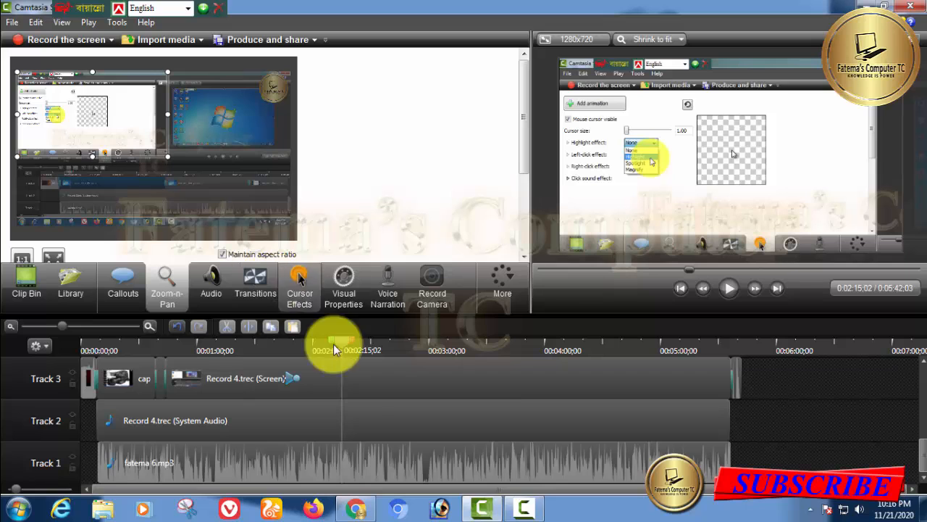
left_click(352, 380)
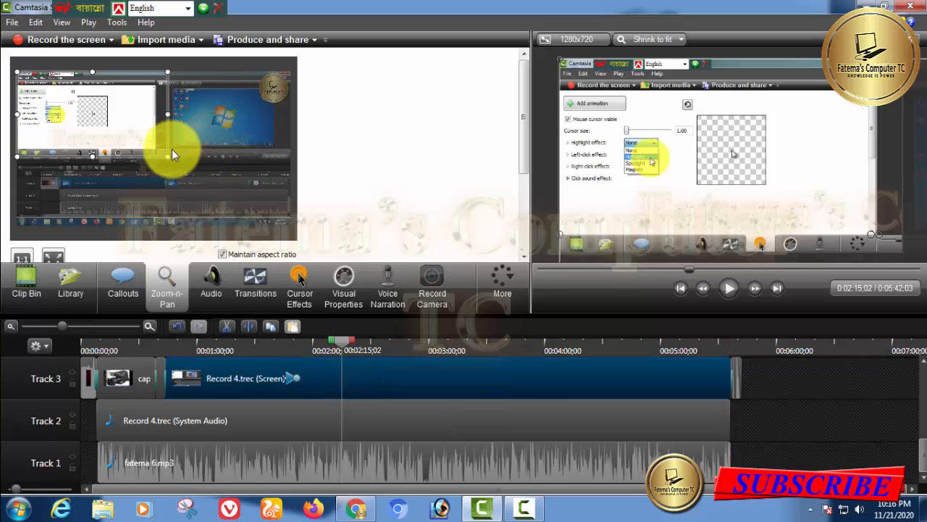
left_click_drag(167, 156, 256, 228)
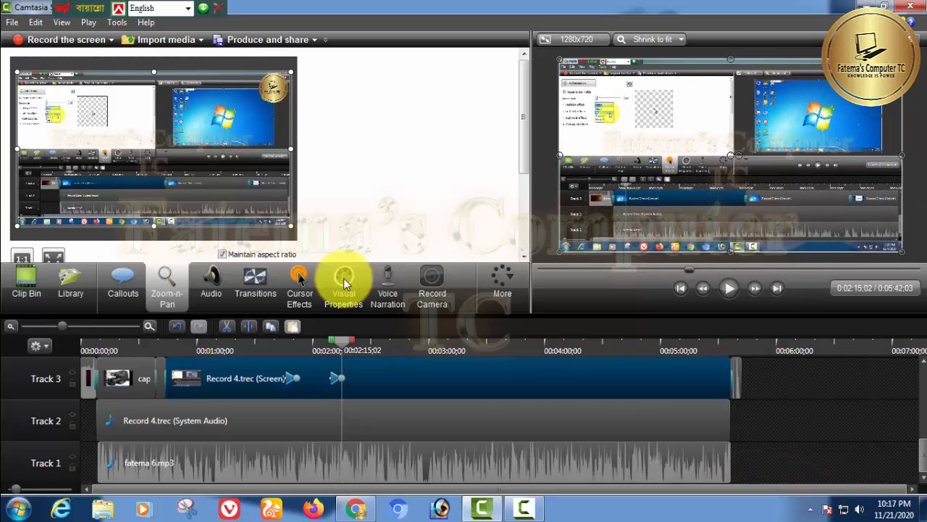
left_click(774, 450)
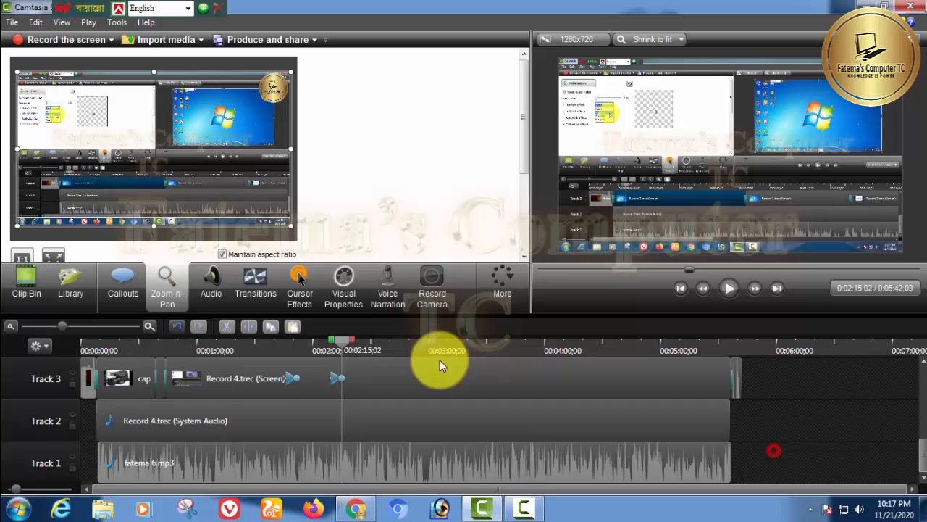
Add another zoom-in on the upper-left cursor effects area at about 0:02:24:06
left_click(335, 349)
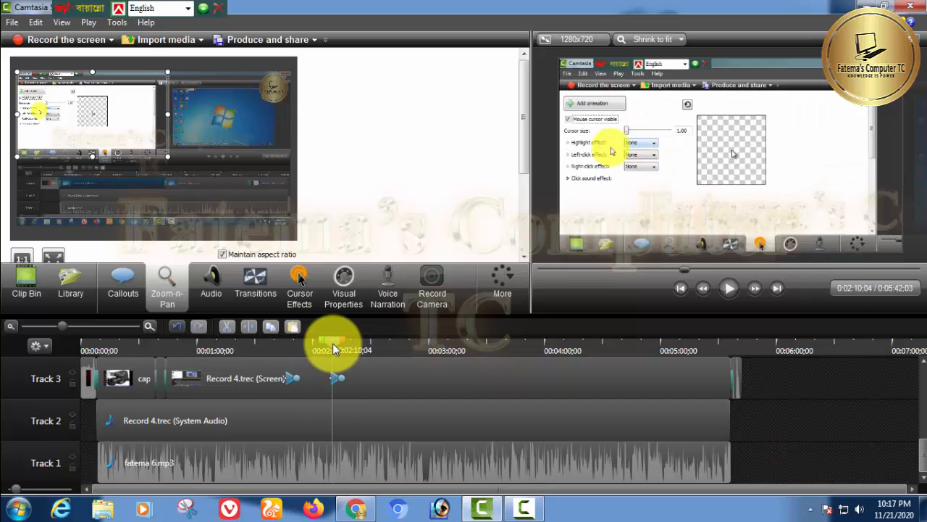
left_click_drag(335, 349, 360, 352)
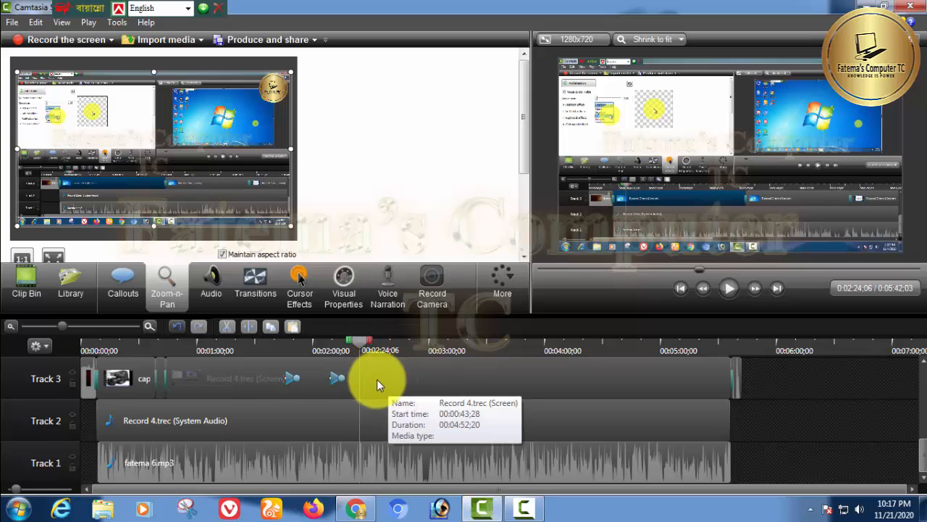
left_click(399, 378)
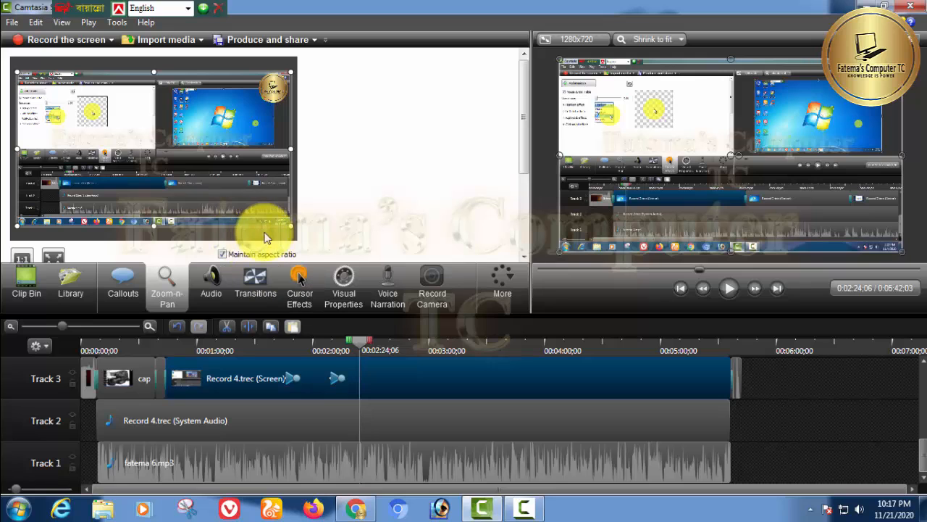
left_click_drag(291, 226, 163, 153)
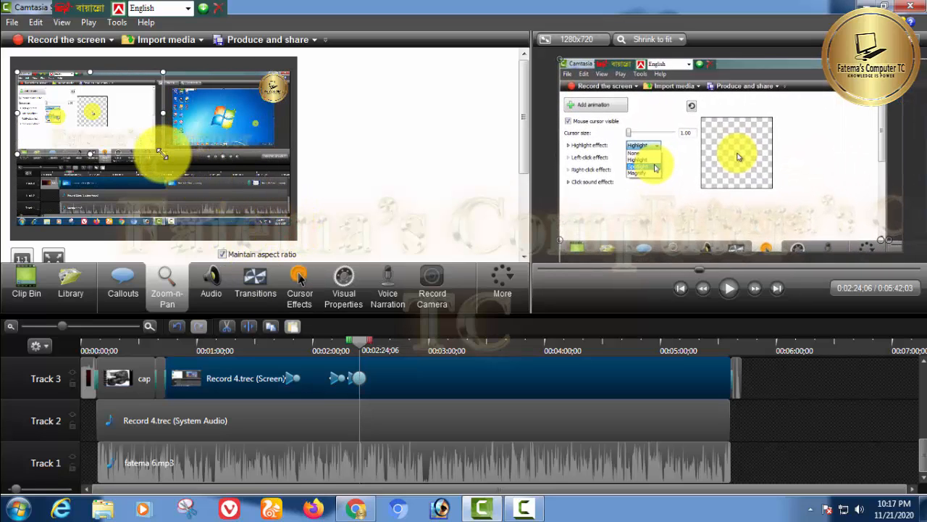
left_click(754, 430)
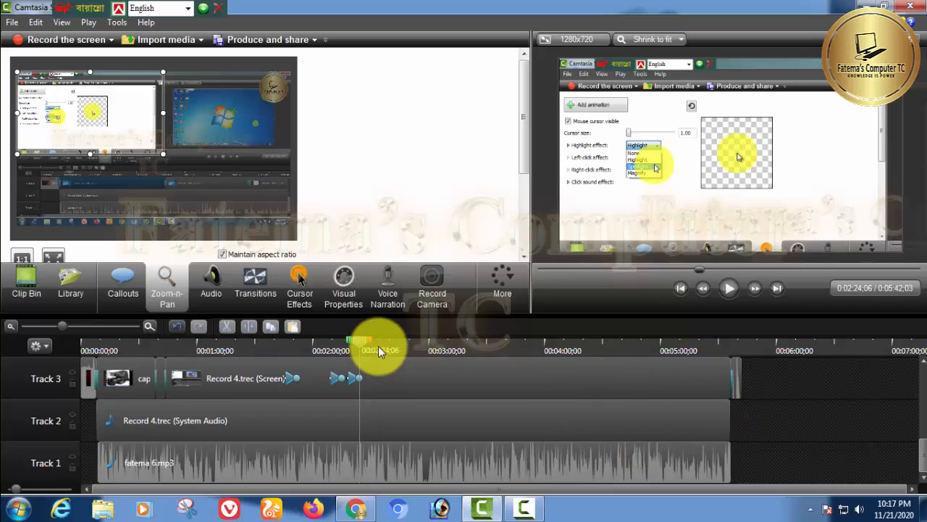
Add a zoom-out back to the full frame on Record 4.trec at about 0:04:04:13
left_click_drag(360, 342, 554, 399)
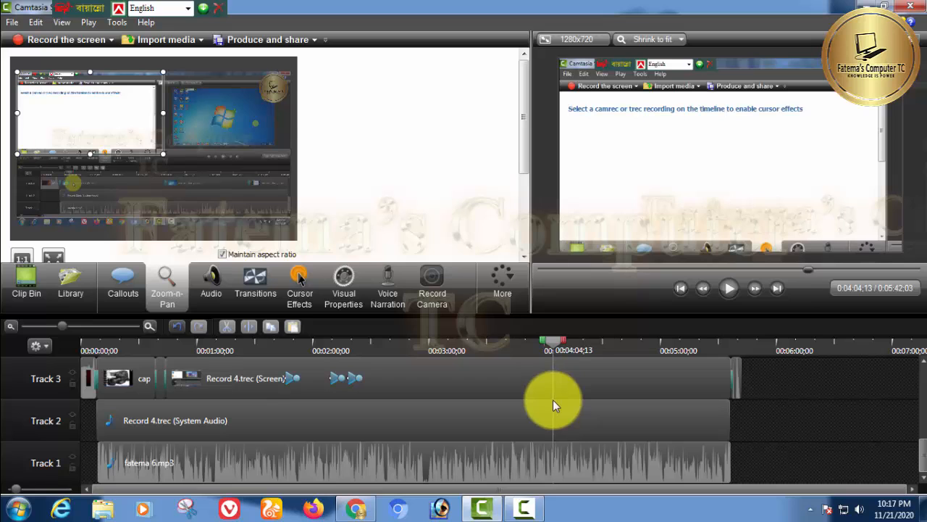
left_click(552, 384)
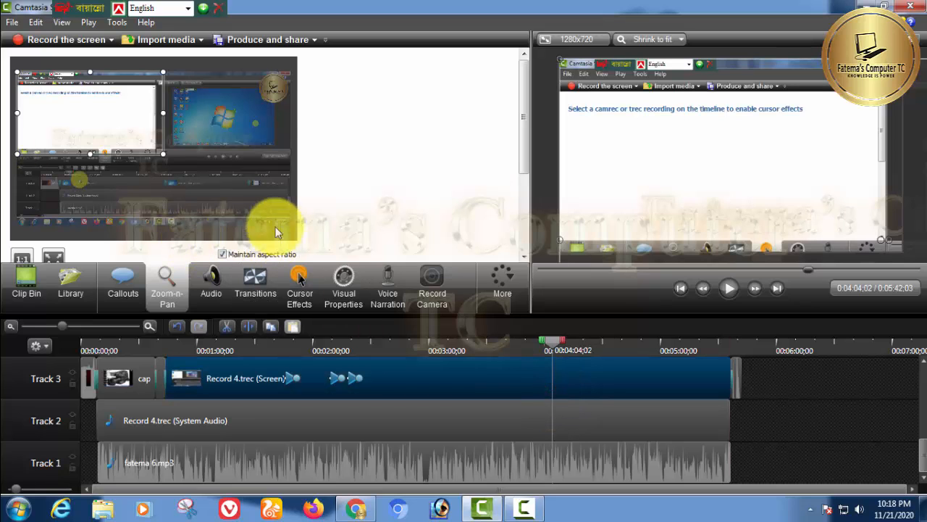
left_click_drag(163, 154, 289, 230)
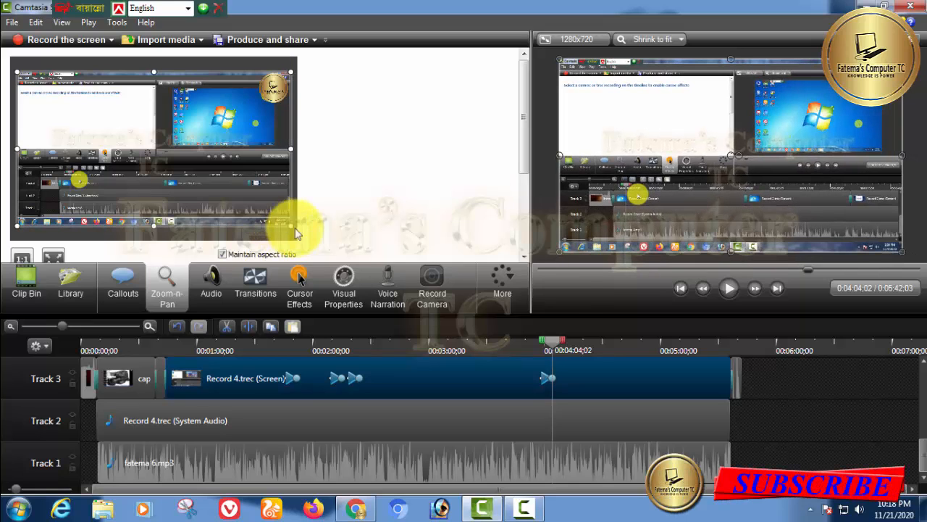
left_click(864, 436)
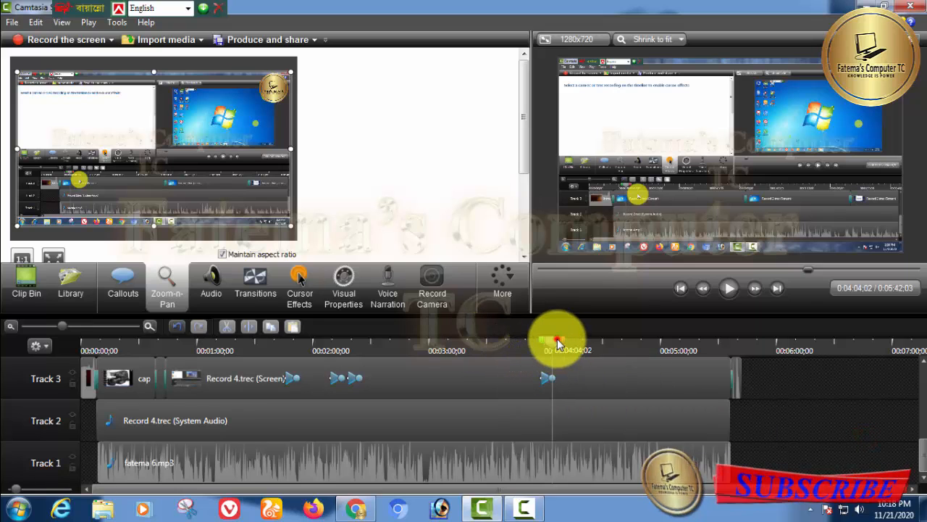
Scrub to about 0:04:27:02 and scroll through the timeline tracks to review the zoom markers
left_click_drag(555, 337, 596, 399)
scroll(914, 464, "up", 2)
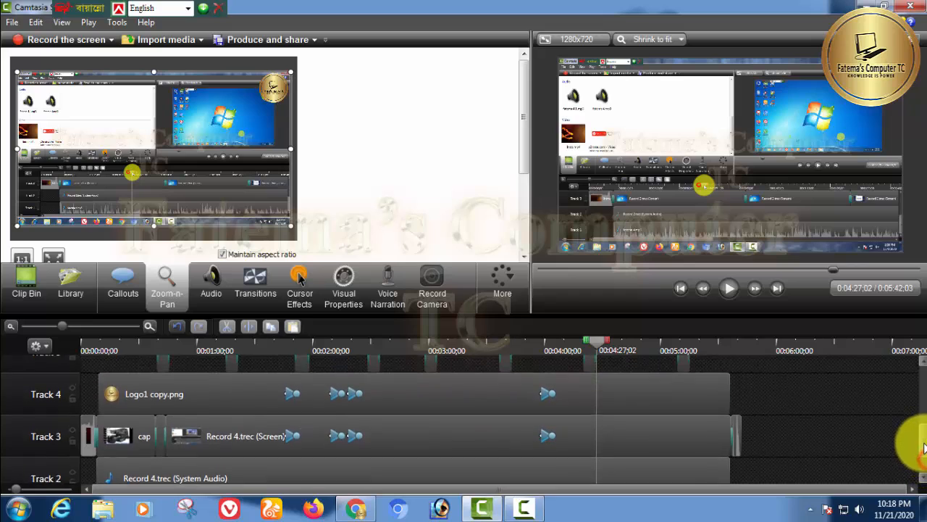
scroll(914, 457, "down", 2)
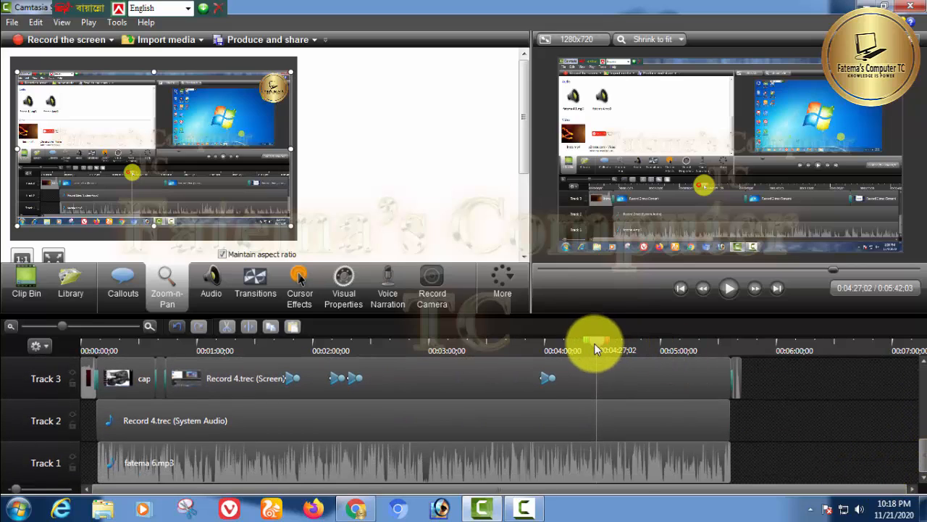